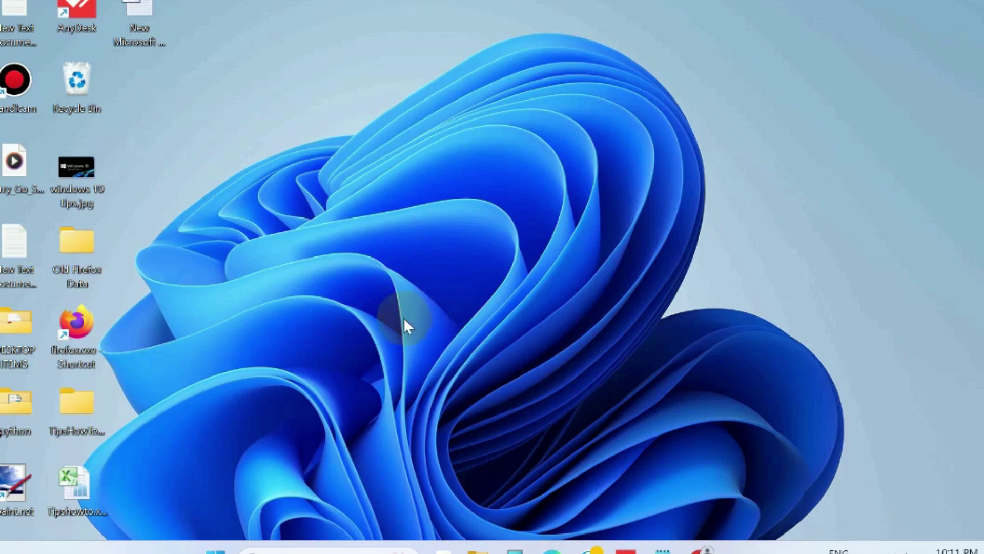
# - Search Google for 'microsoft' in a new Chrome tab
pyautogui.click(702, 550)
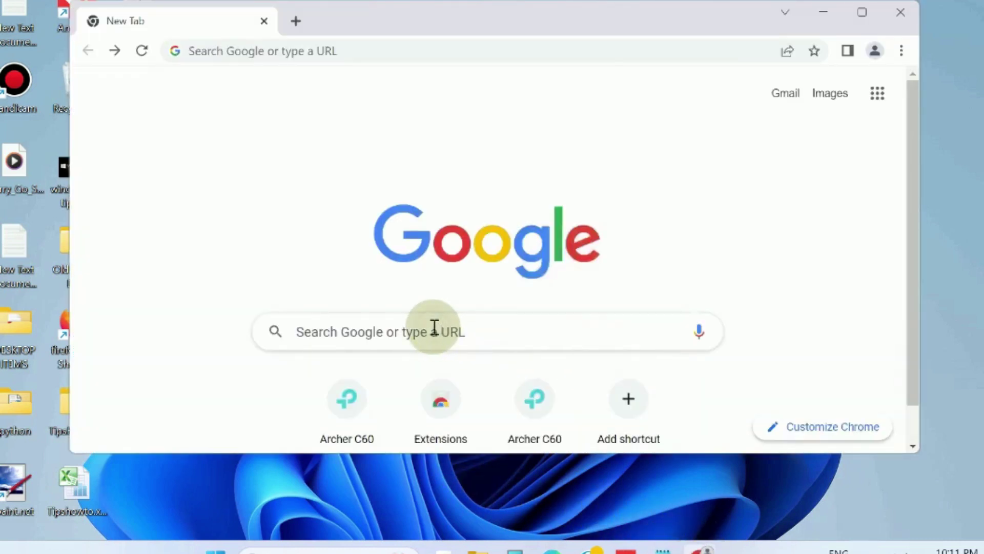
pyautogui.click(435, 328)
pyautogui.write('microsoft')
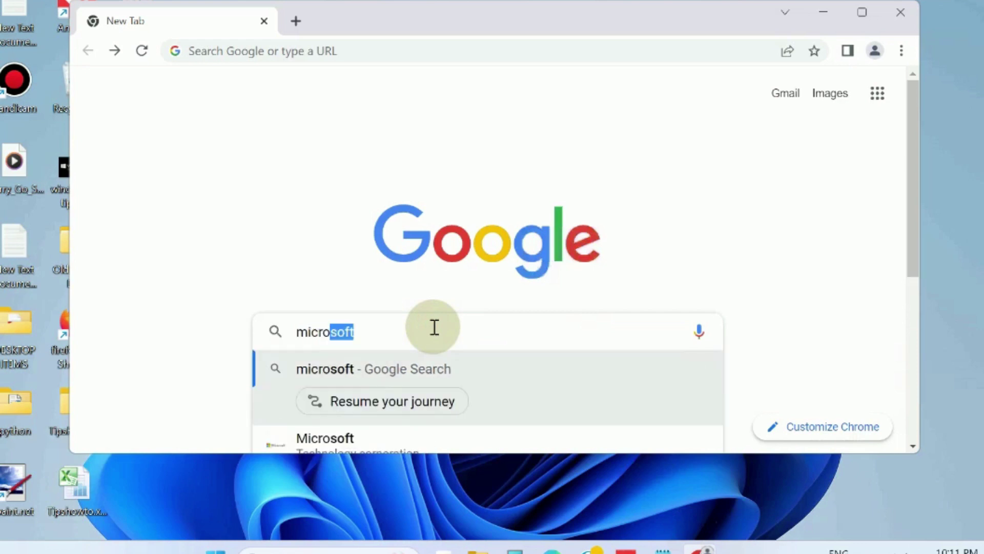
pyautogui.press('Return')
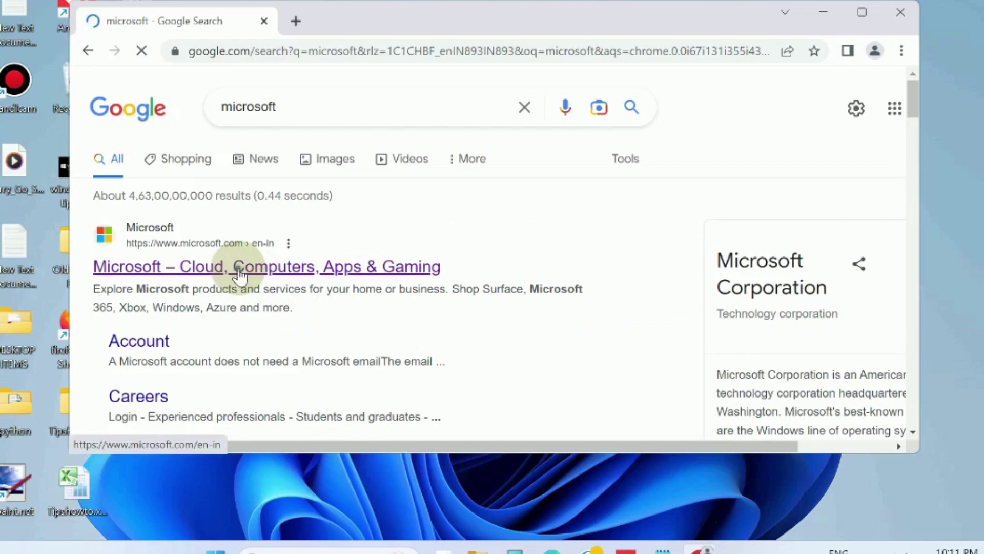
# - Open the official Microsoft website and enter 'directX' in its site search
pyautogui.click(239, 268)
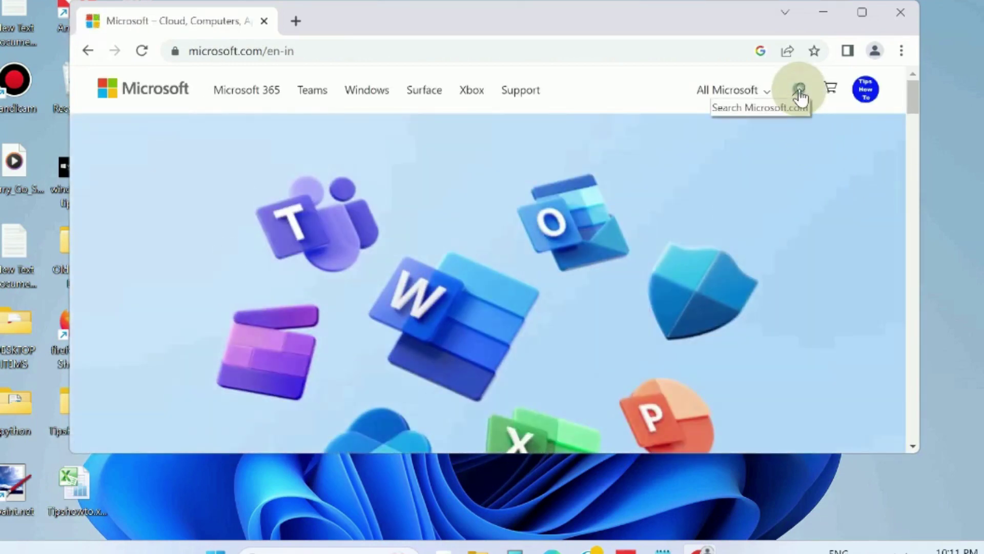
pyautogui.click(799, 91)
pyautogui.write('direct')
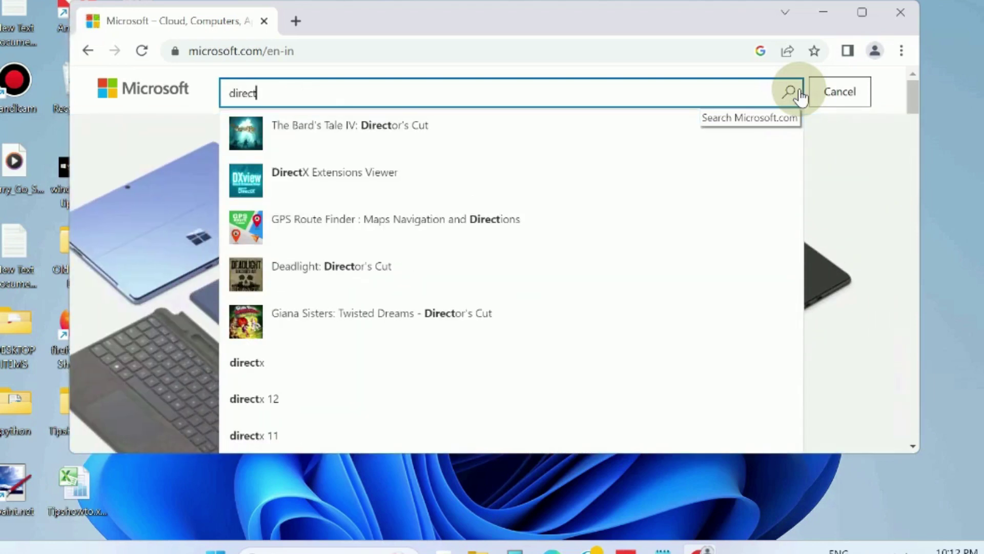
pyautogui.write('X')
# - Open the DirectX End-User Runtime Web Installer page and scroll to its language selector and Download button
pyautogui.press('Return')
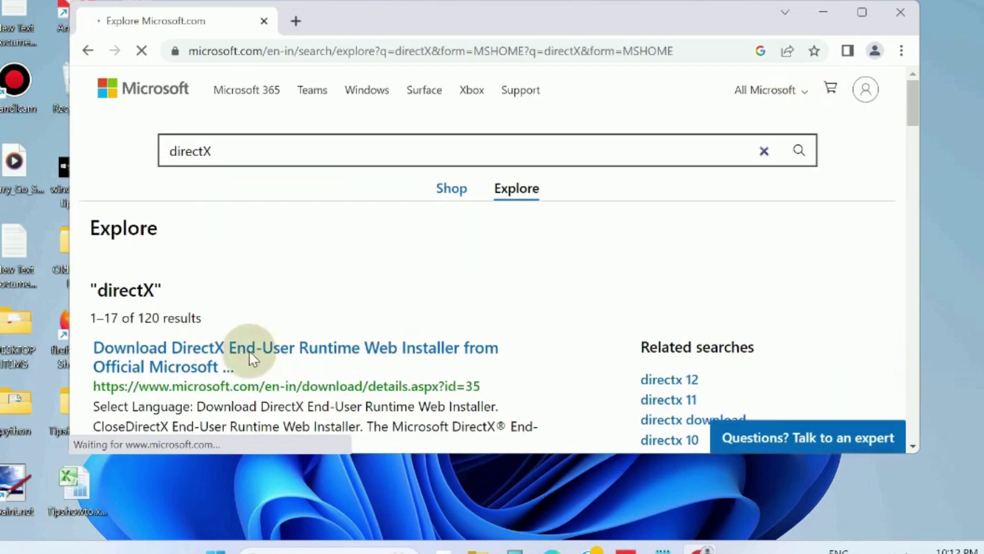
pyautogui.click(209, 354)
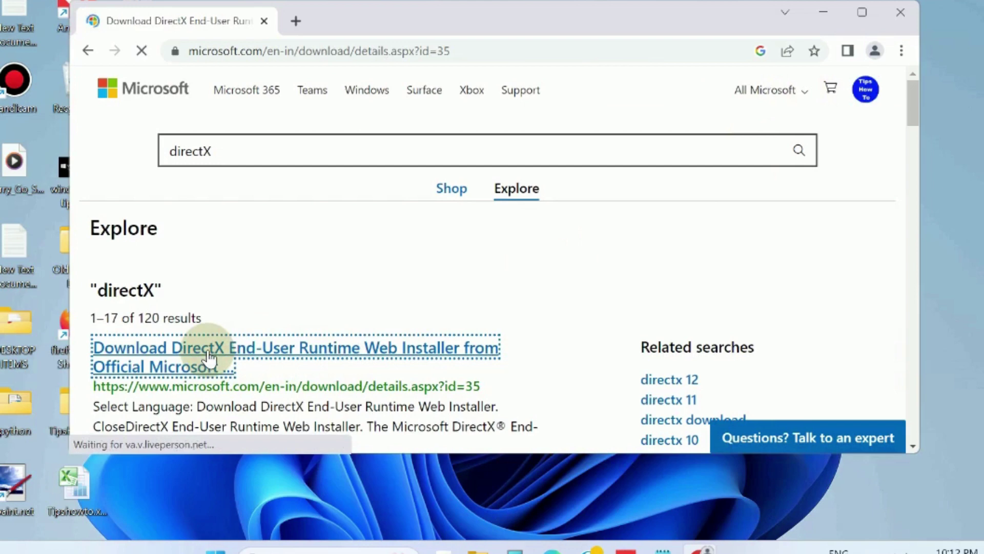
pyautogui.scroll(-3, 365, 312)
pyautogui.scroll(-3, 366, 313)
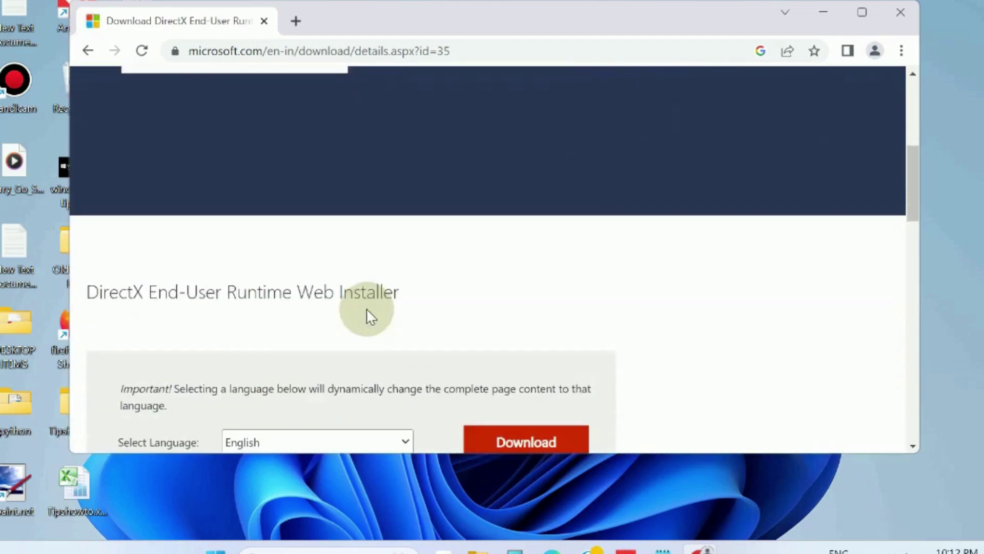
pyautogui.scroll(-4, 366, 314)
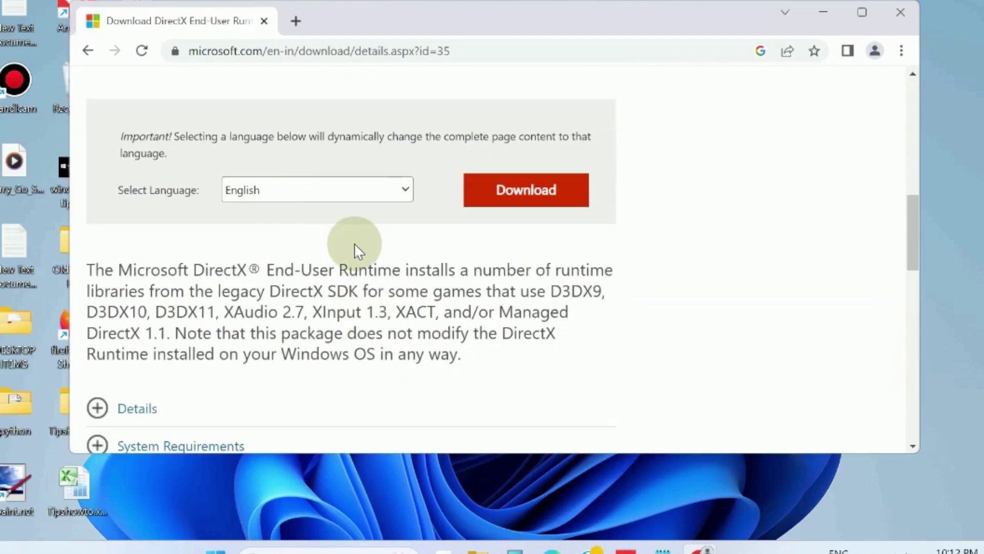
pyautogui.scroll(2, 355, 243)
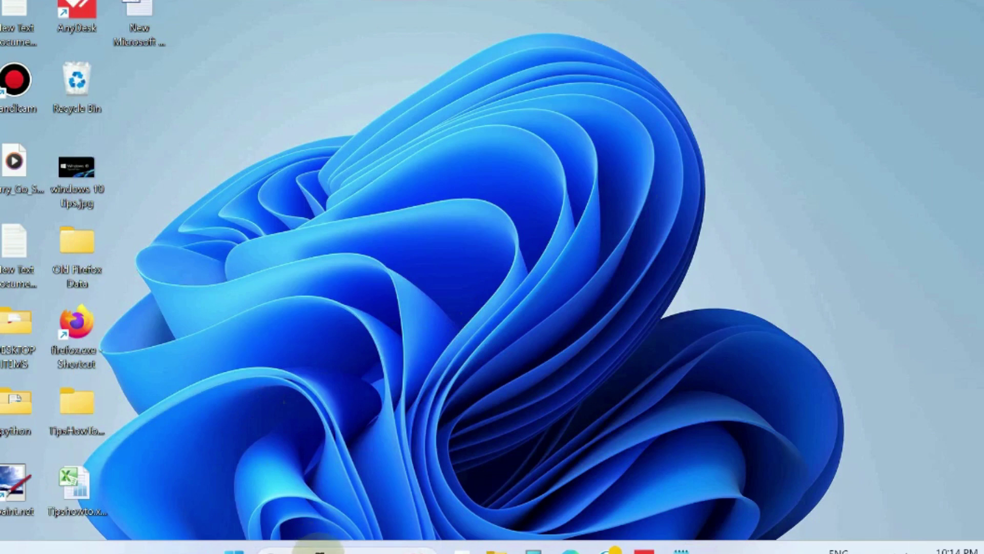
# - Search 'cmd' and launch Command Prompt as administrator, approving the UAC prompt
pyautogui.click(319, 550)
pyautogui.write('cmd')
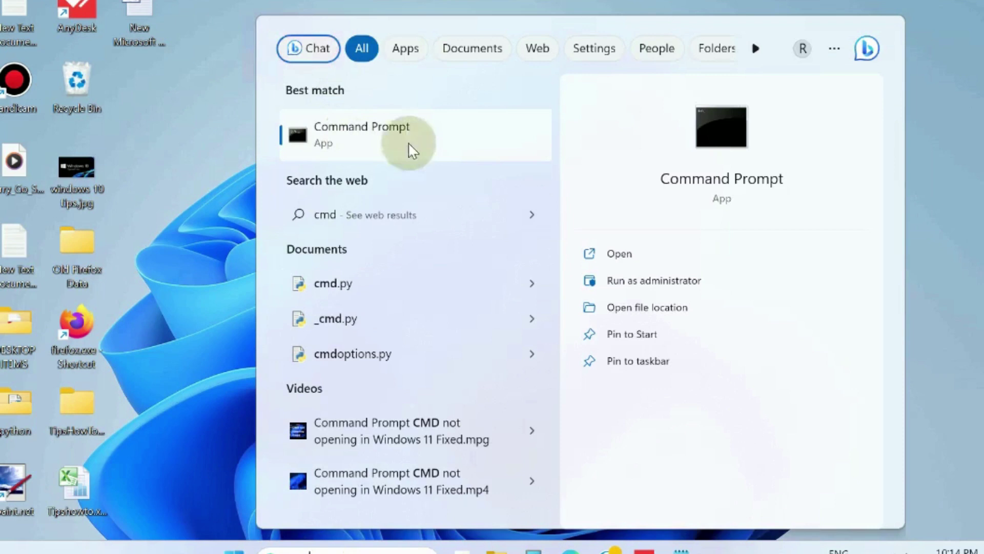
pyautogui.click(654, 282)
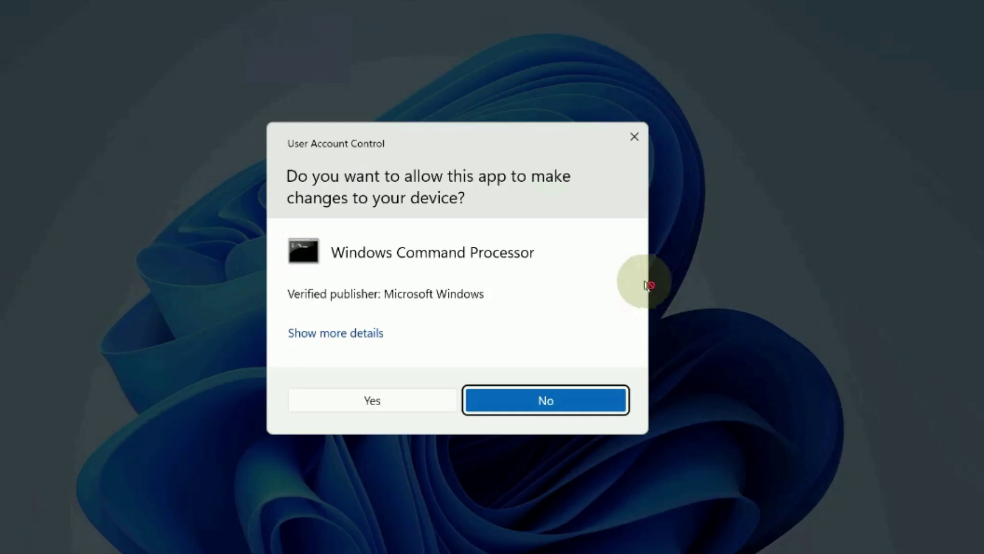
pyautogui.click(380, 399)
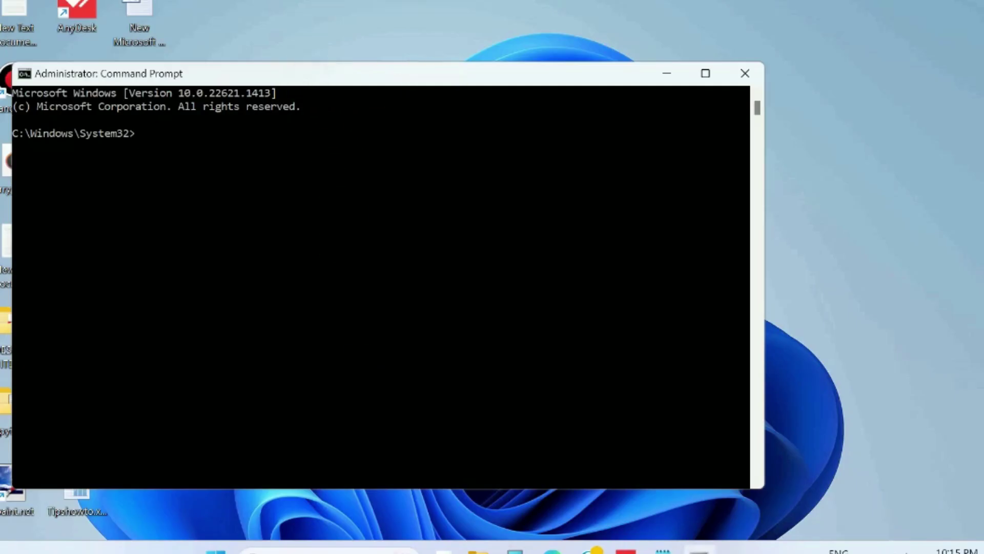
# - Copy 'regsvr32 dxgi.dll' from the notes, paste it at the admin prompt, then clear it
pyautogui.moveTo(423, 82); pyautogui.dragTo(571, 66)
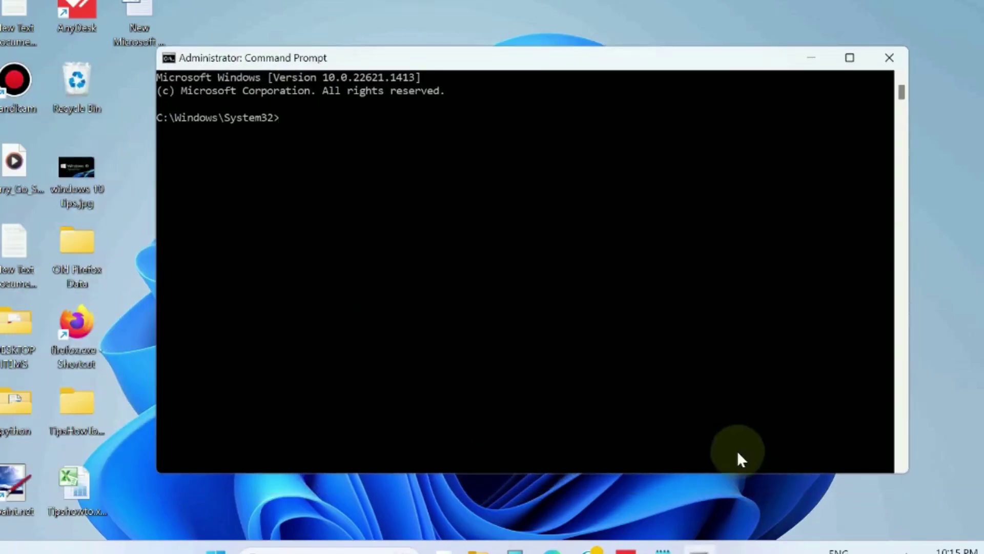
pyautogui.click(663, 548)
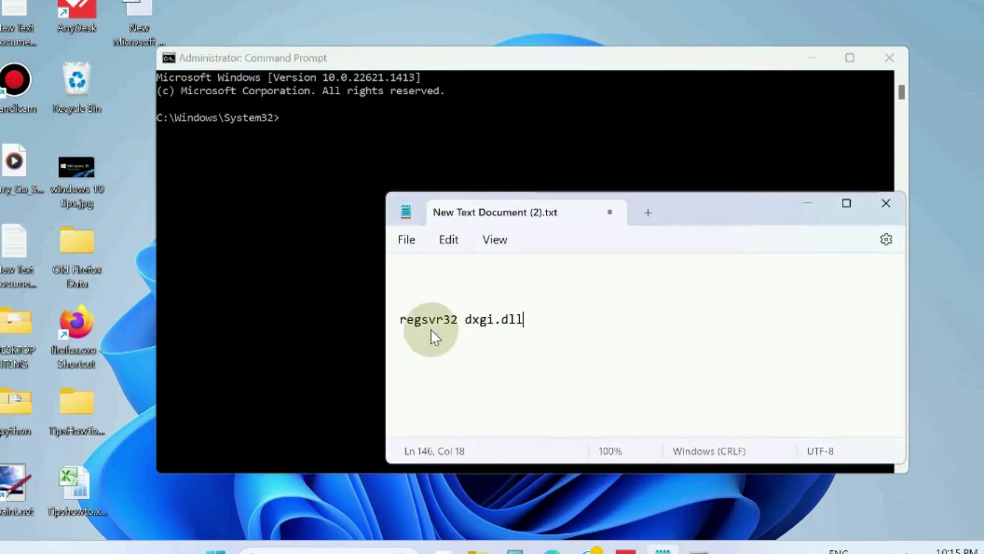
pyautogui.moveTo(402, 322); pyautogui.dragTo(537, 318)
pyautogui.hotkey('ctrl', 'c')
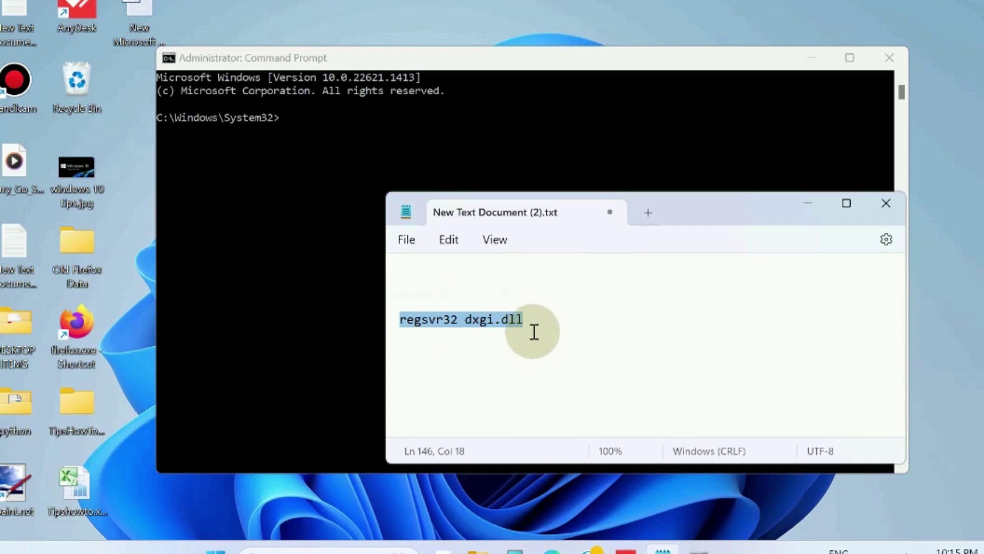
pyautogui.click(286, 125)
pyautogui.hotkey('ctrl', 'v')
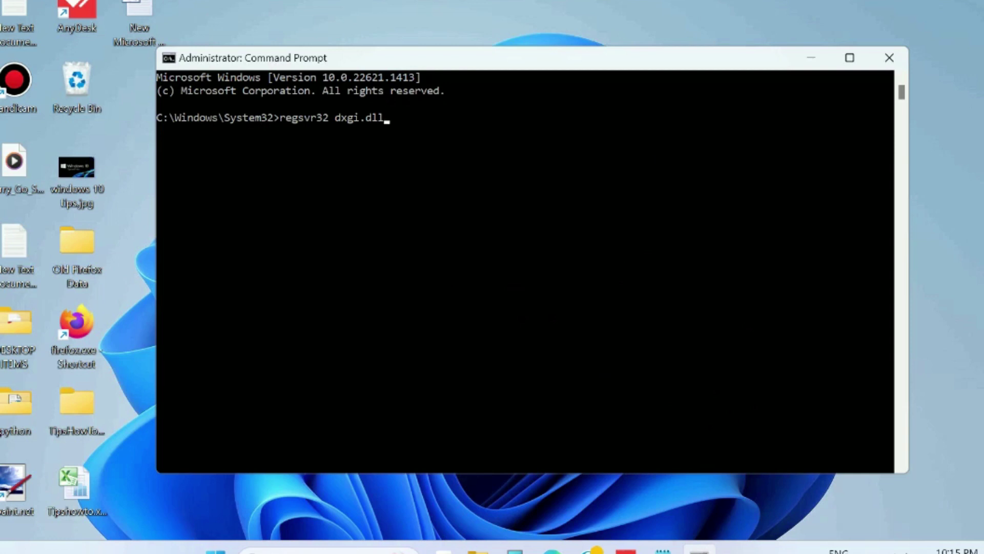
pyautogui.press('Escape')
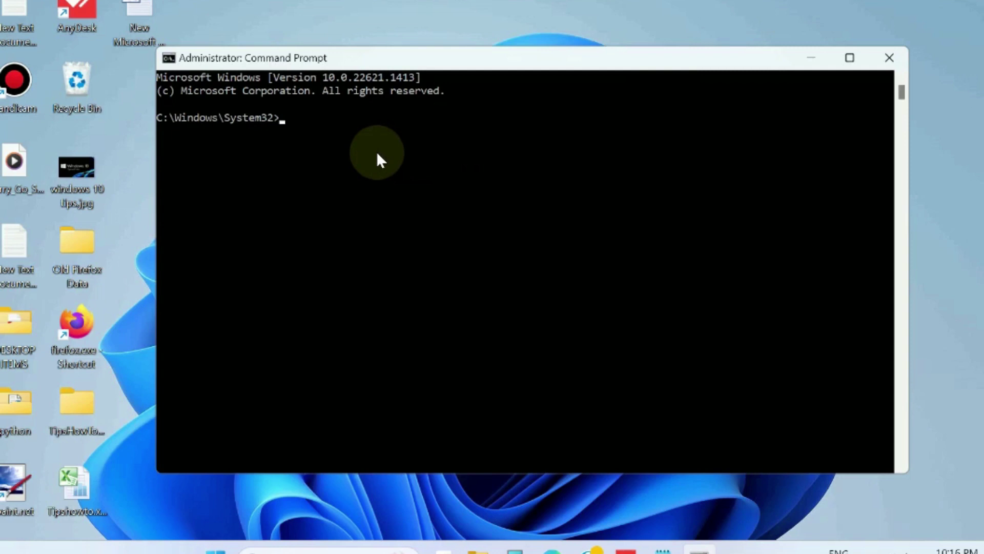
# - Run 'sfc /scannow' in the administrator Command Prompt
pyautogui.click(287, 129)
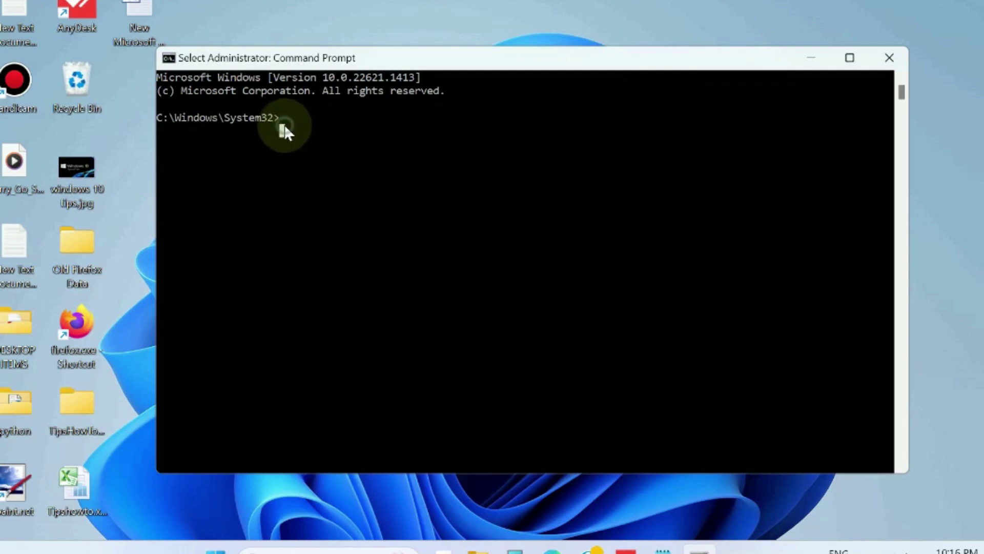
pyautogui.write('sf')
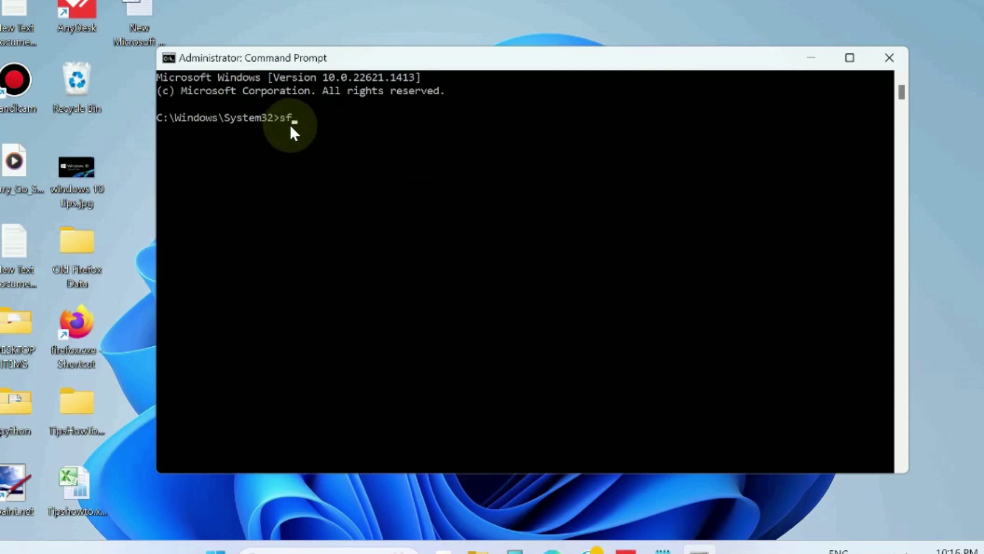
pyautogui.write('c /scannow')
pyautogui.press('Return')
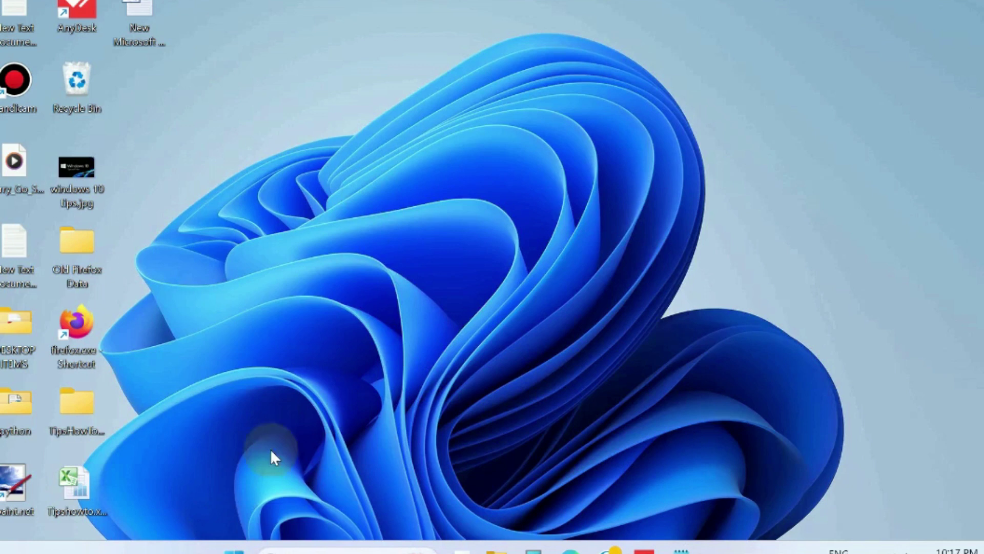
pyautogui.rightClick(232, 549)
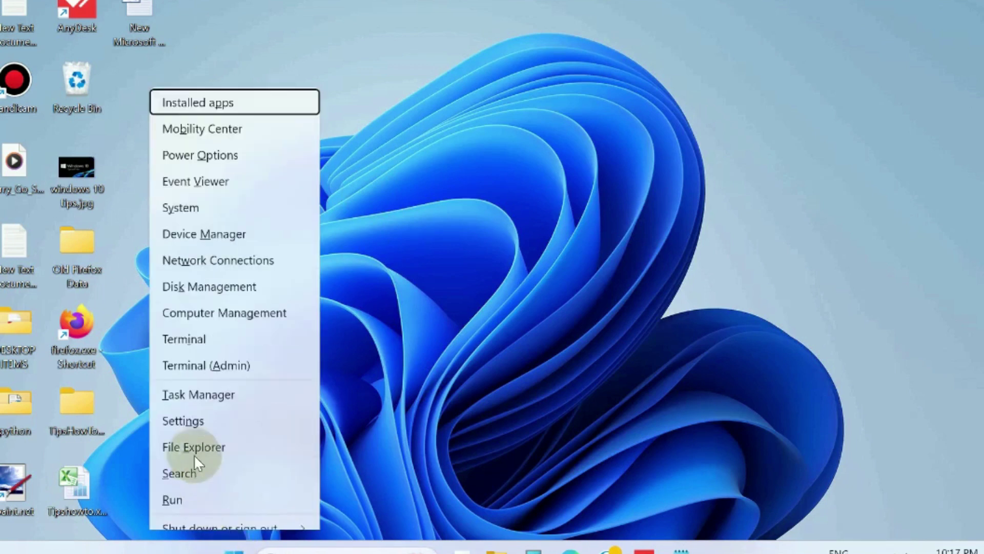
pyautogui.click(182, 422)
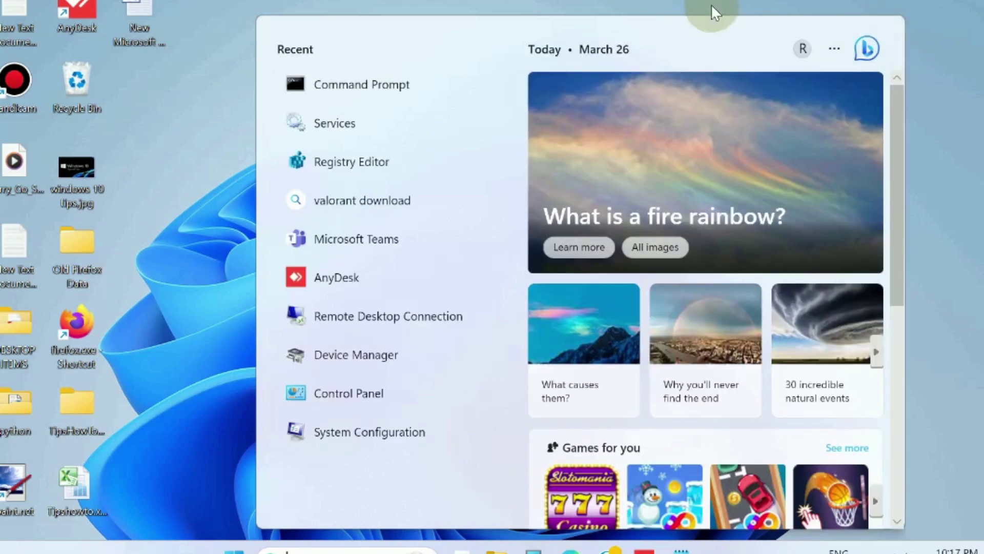
pyautogui.click(257, 415)
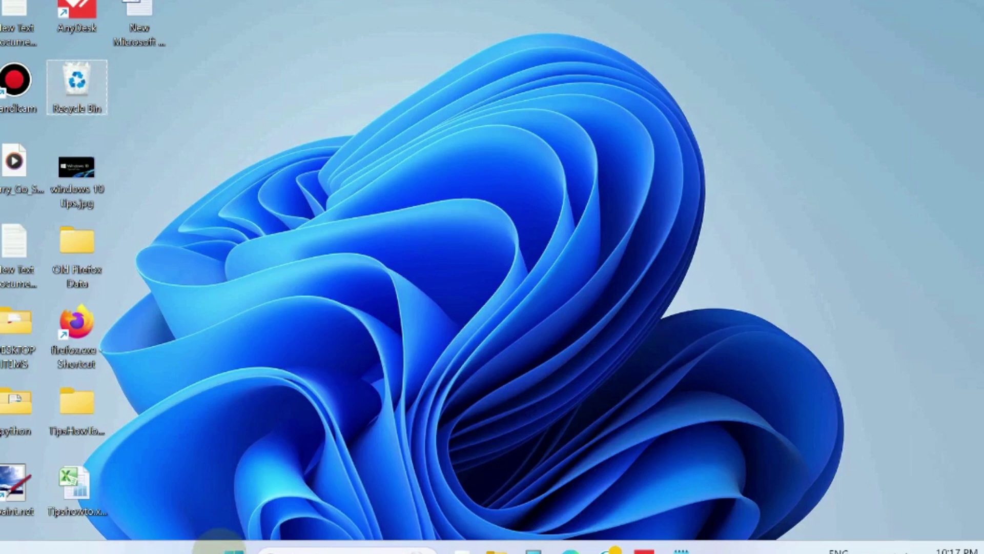
pyautogui.click(231, 550)
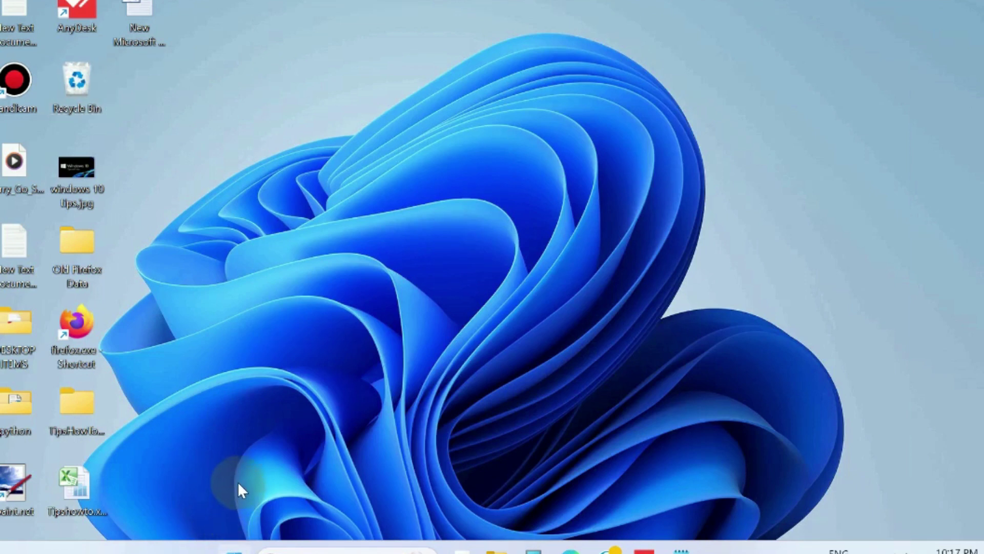
# - Open Settings from the Start right-click menu, go to Windows Update and check for updates
pyautogui.rightClick(233, 549)
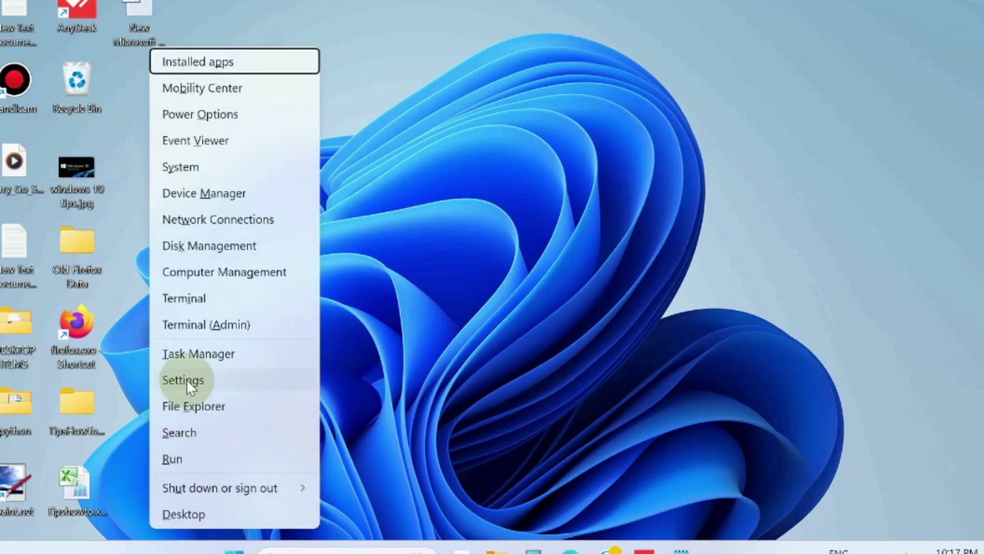
pyautogui.click(187, 379)
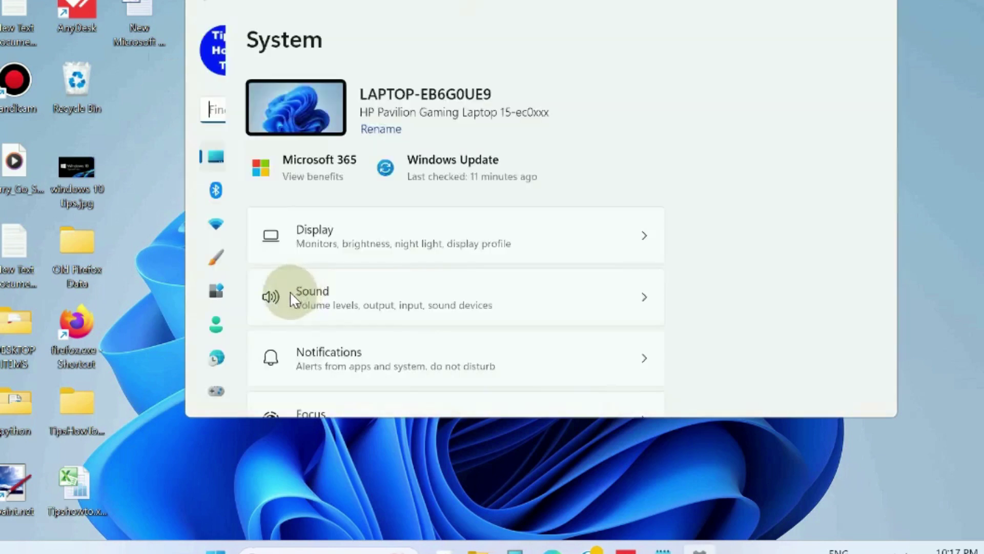
pyautogui.scroll(-3, 288, 320)
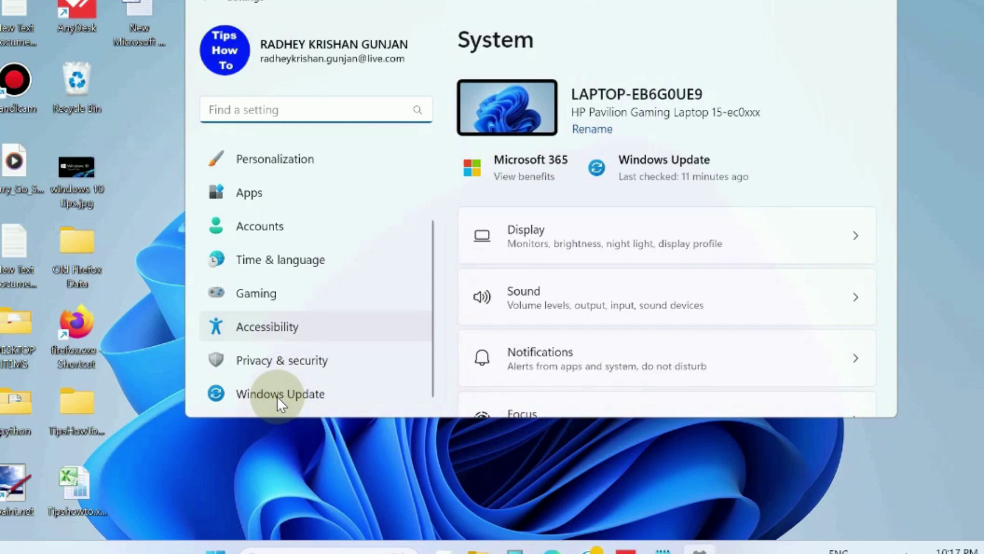
pyautogui.click(278, 399)
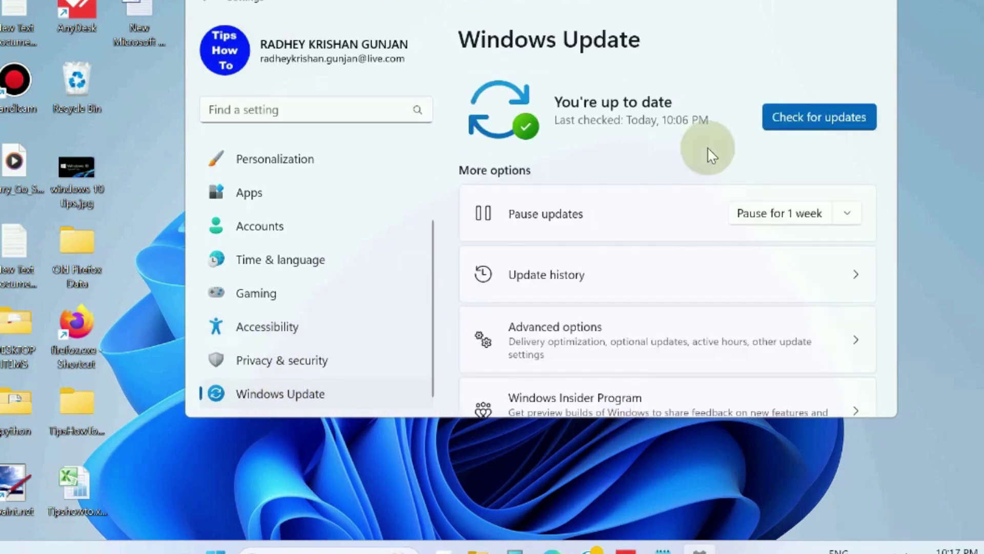
pyautogui.click(807, 116)
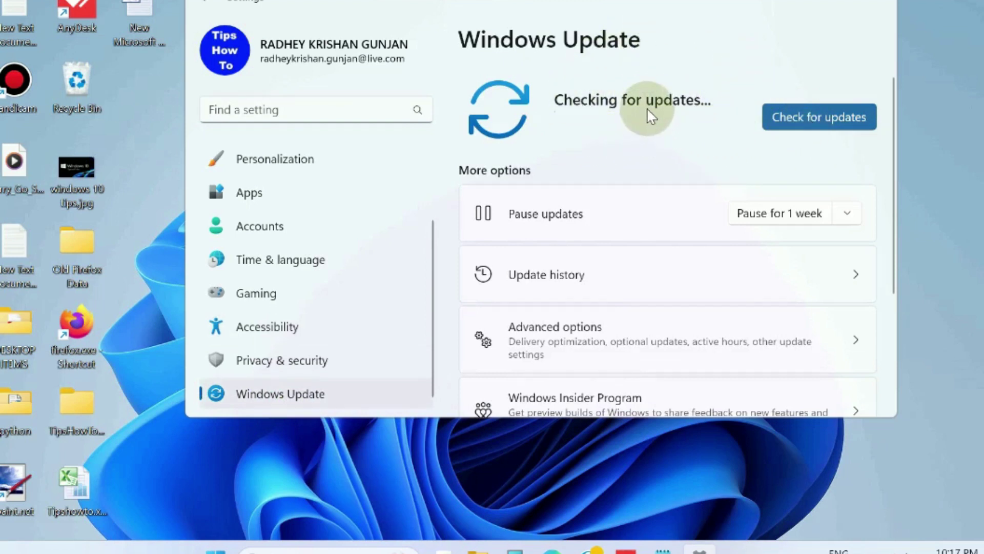
pyautogui.click(808, 117)
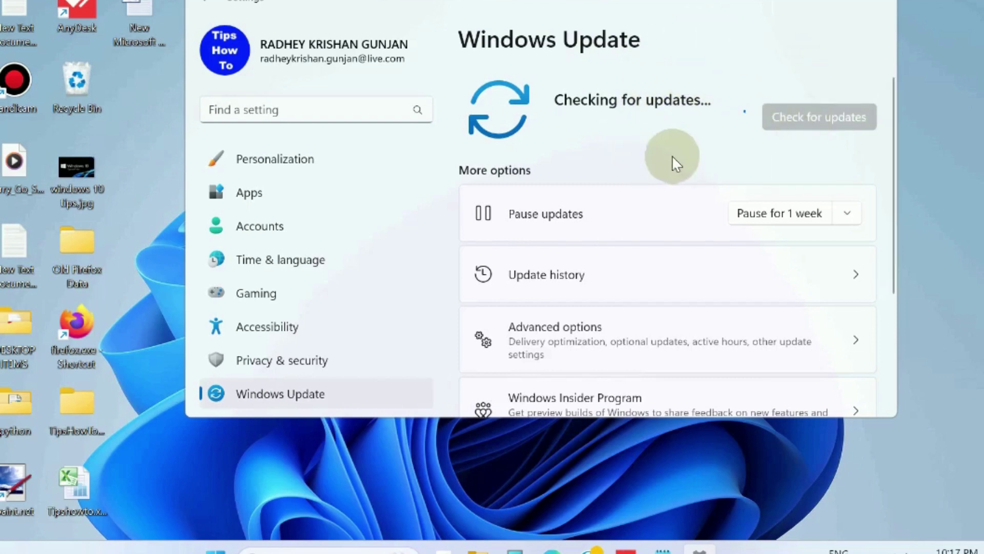